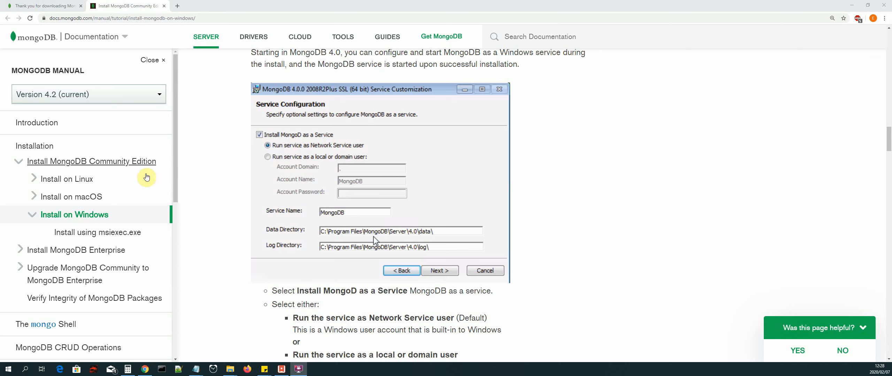
Step: Search the web for "nosql booster download" in a new tab and open the NoSQLBooster downloads page
click(178, 7)
click(393, 144)
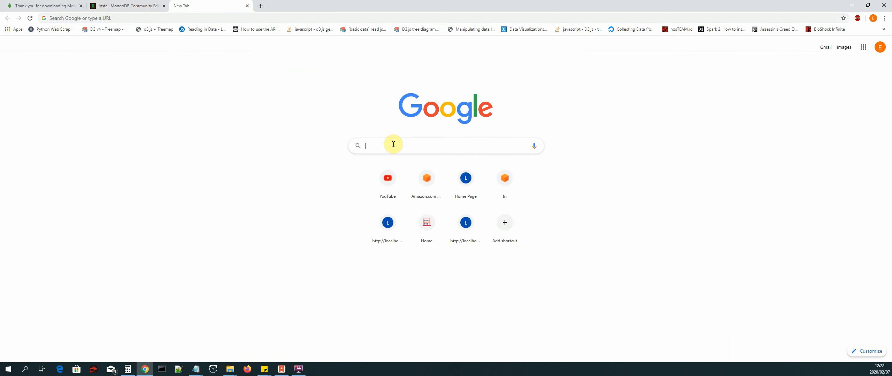
text(nosql boost)
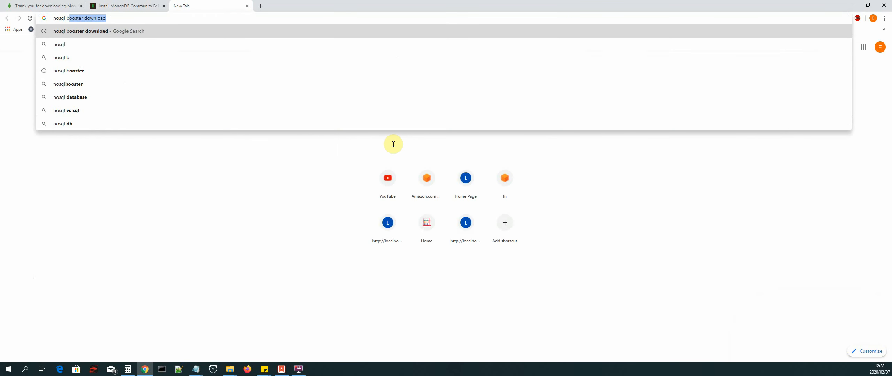
text(er download)
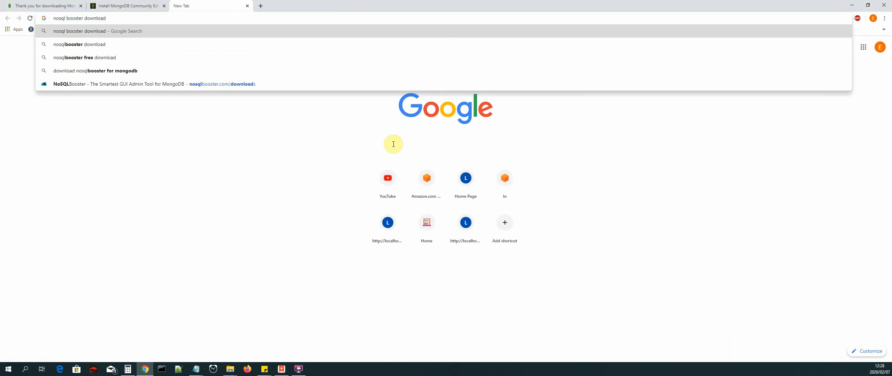
key(Return)
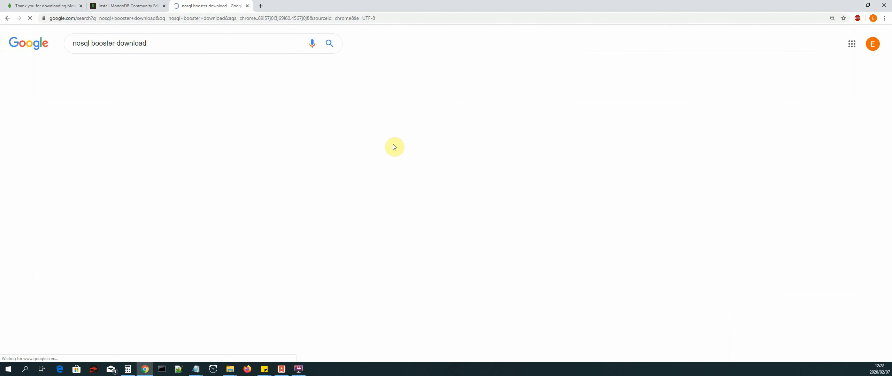
scroll(240, 164, down, 3)
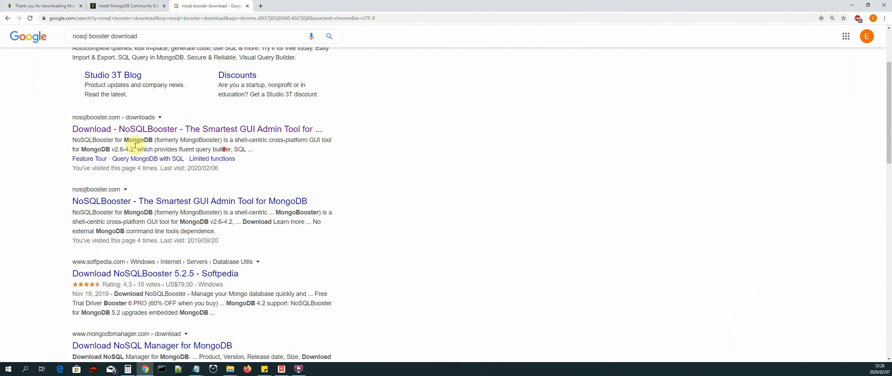
click(122, 134)
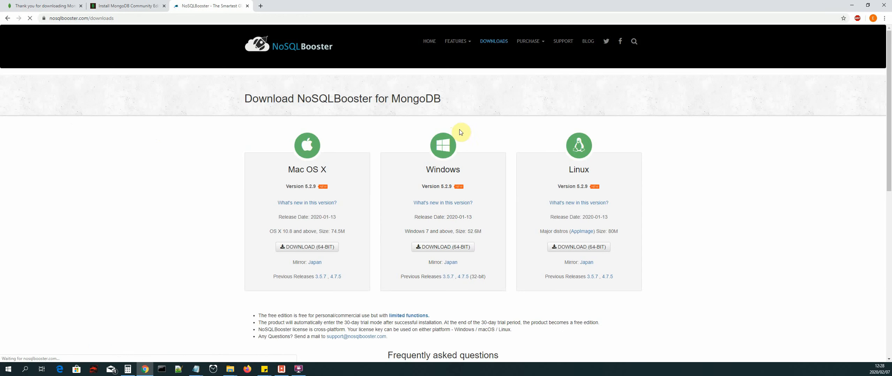
scroll(677, 154, down, 2)
scroll(690, 160, up, 2)
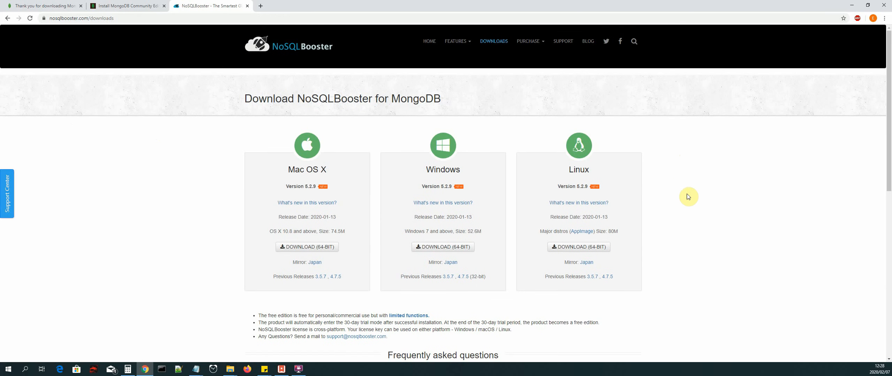
click(442, 250)
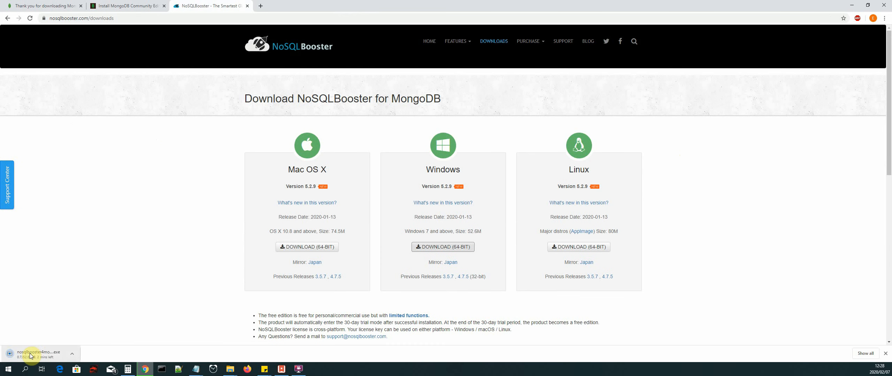
right_click(30, 356)
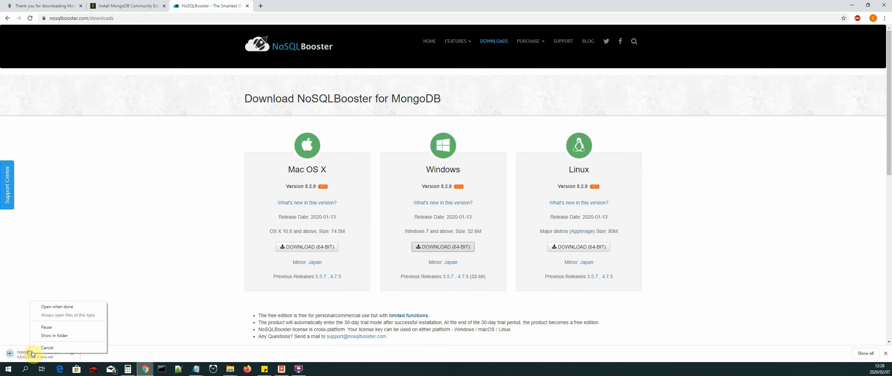
click(64, 348)
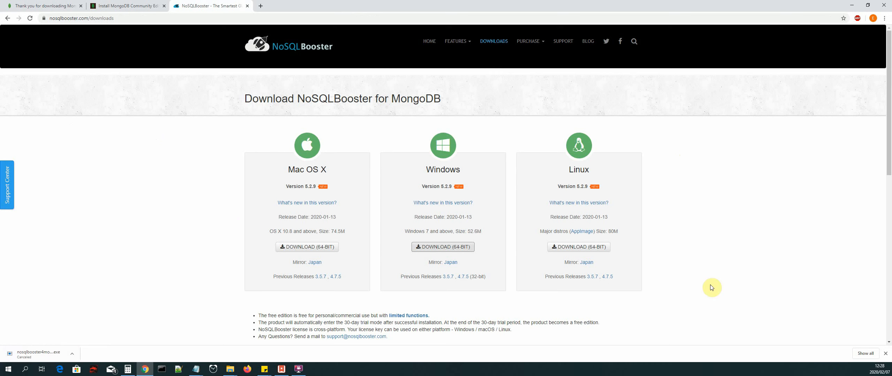
click(886, 354)
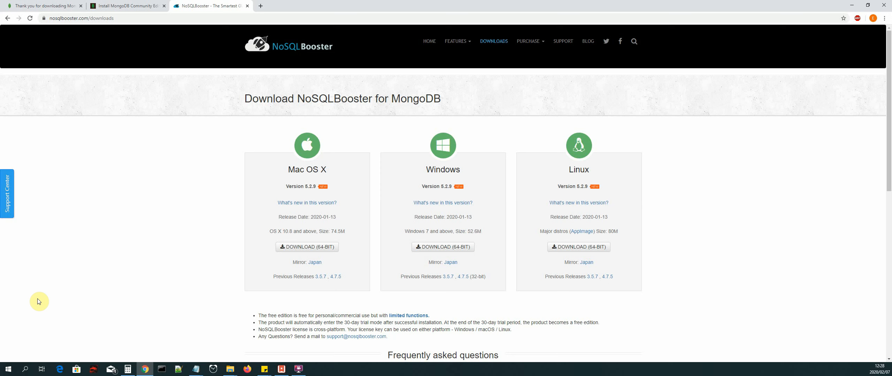
Step: Switch to NoSQLBooster for MongoDB by running it as administrator, and move its Connections dialog closer to the centre
click(7, 370)
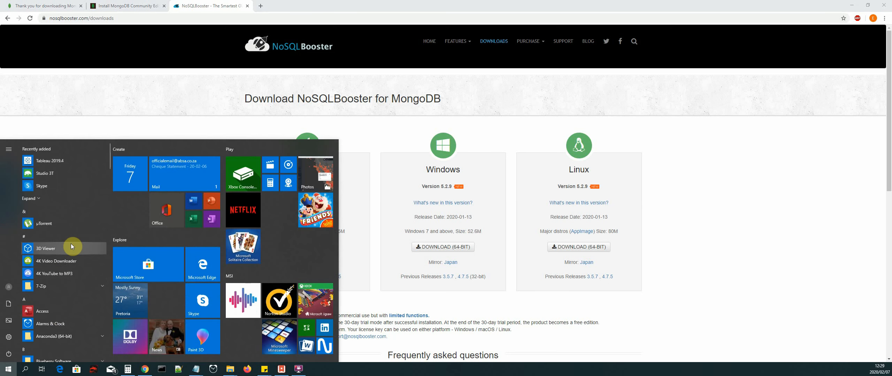
text(nosql)
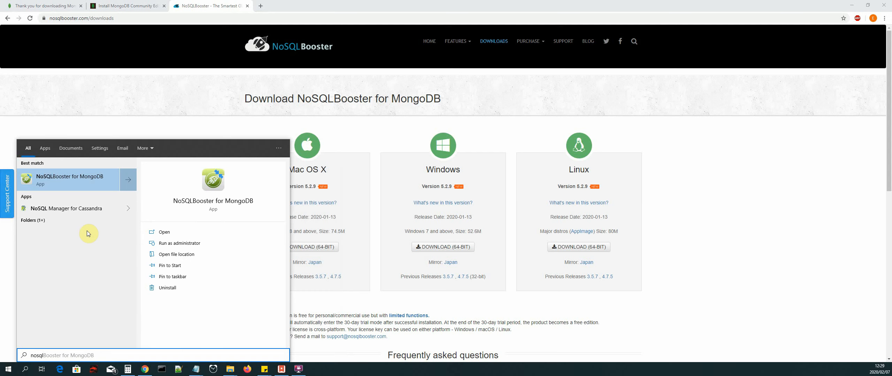
click(193, 244)
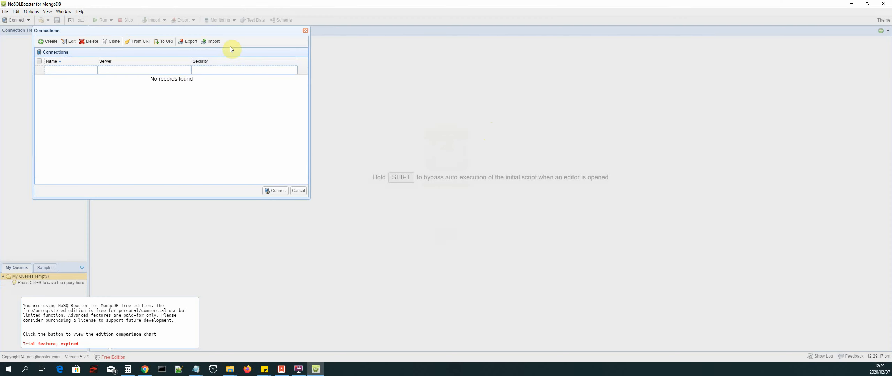
drag(226, 31, 400, 65)
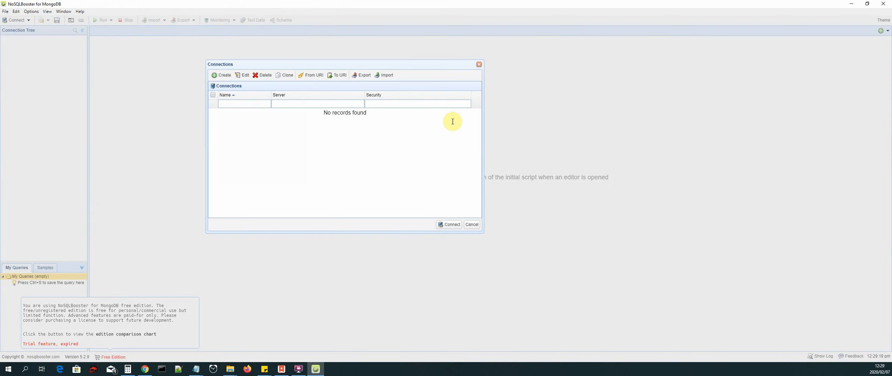
drag(314, 63, 351, 68)
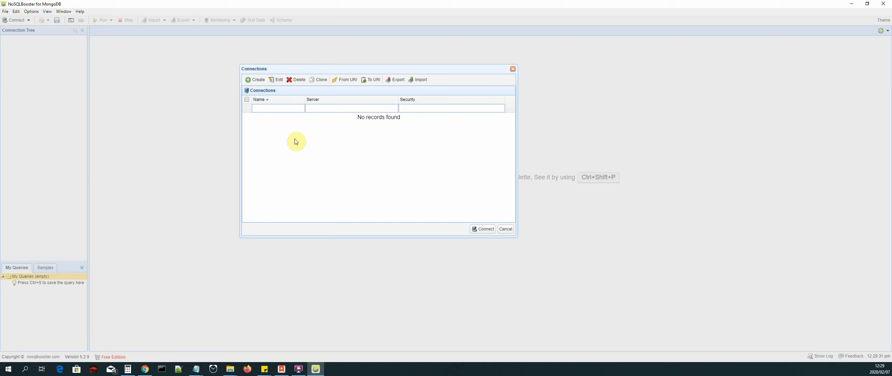
Step: Create a single-server connection named localhost for server localhost on port 27017 and test it
click(258, 82)
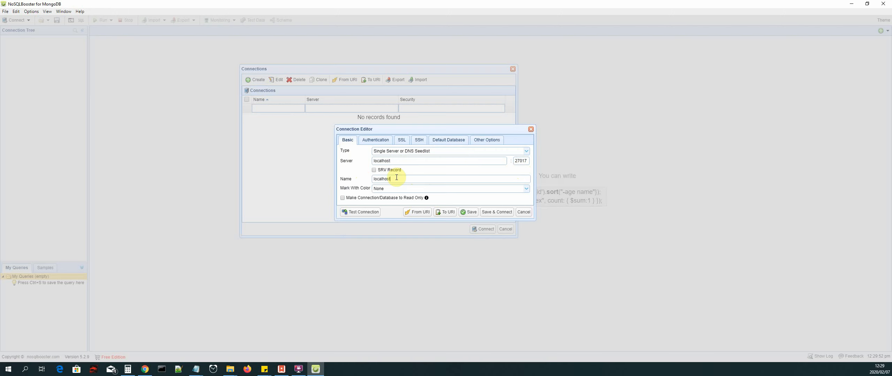
drag(391, 178, 356, 175)
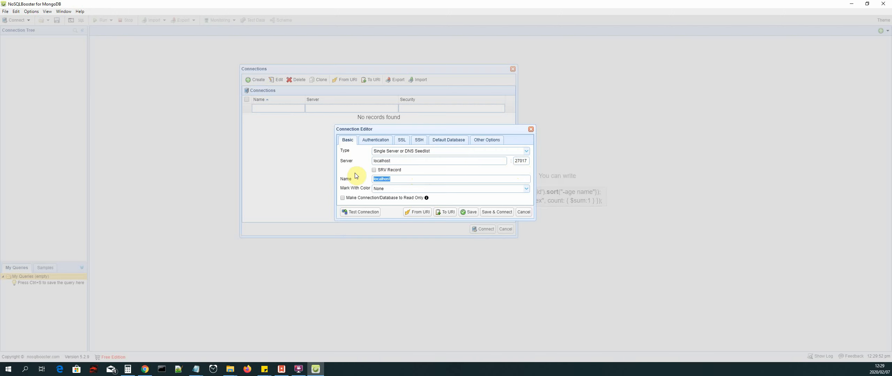
click(369, 215)
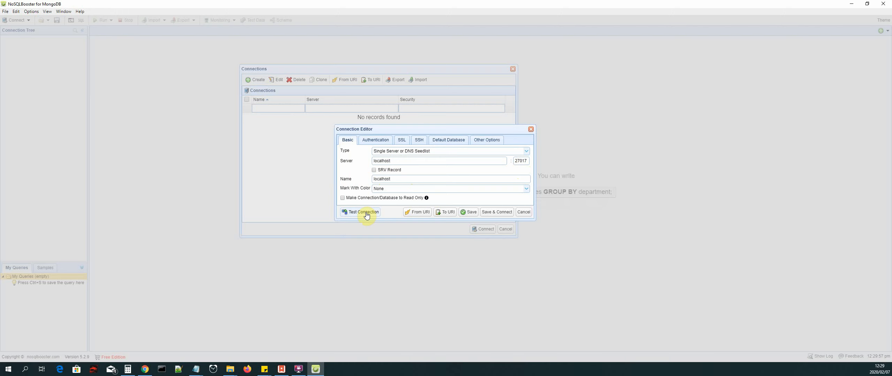
click(367, 216)
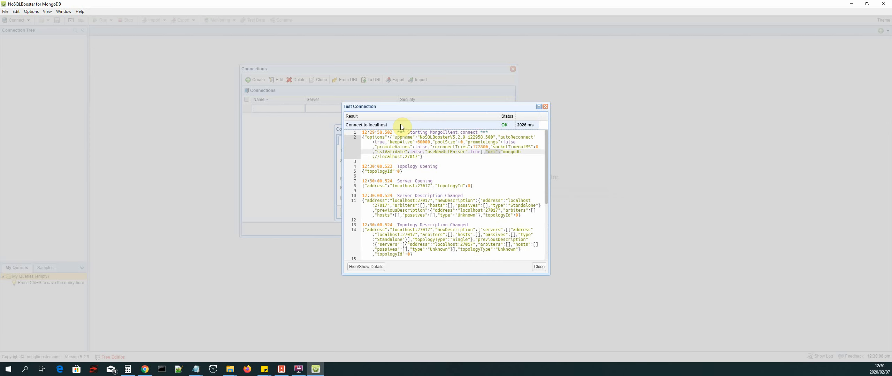
click(540, 268)
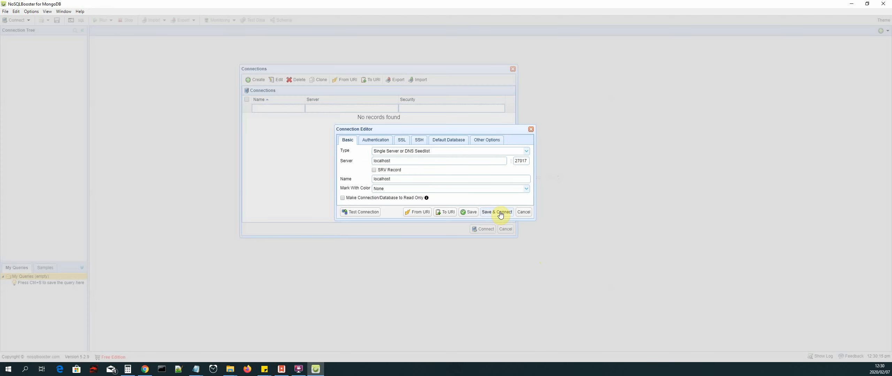
Step: Save the localhost connection and connect to it, and look through the collections of the local database
click(500, 212)
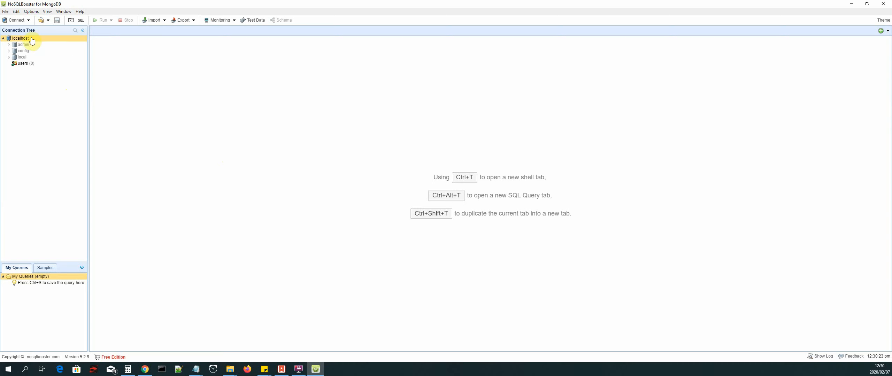
click(9, 57)
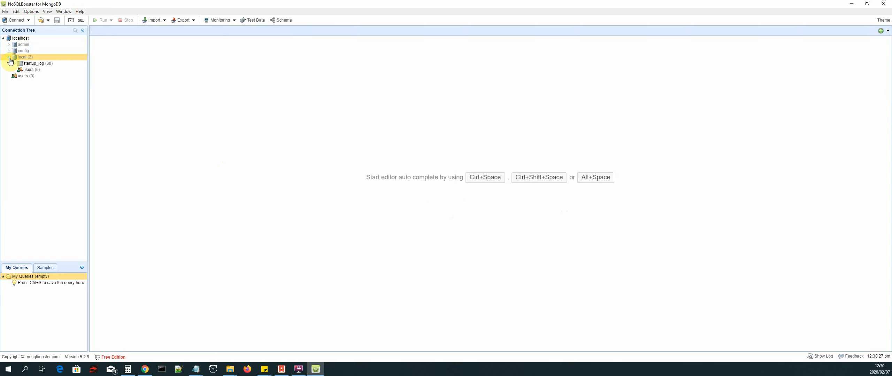
click(9, 57)
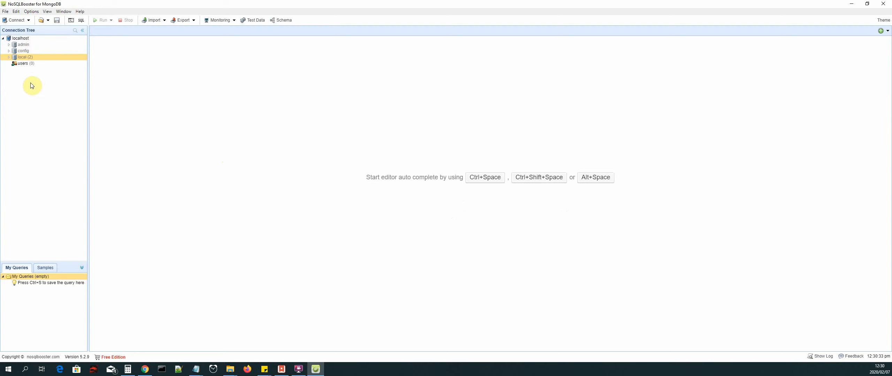
Step: Create a database named Quake on the localhost connection and expand it in the connection tree
right_click(35, 39)
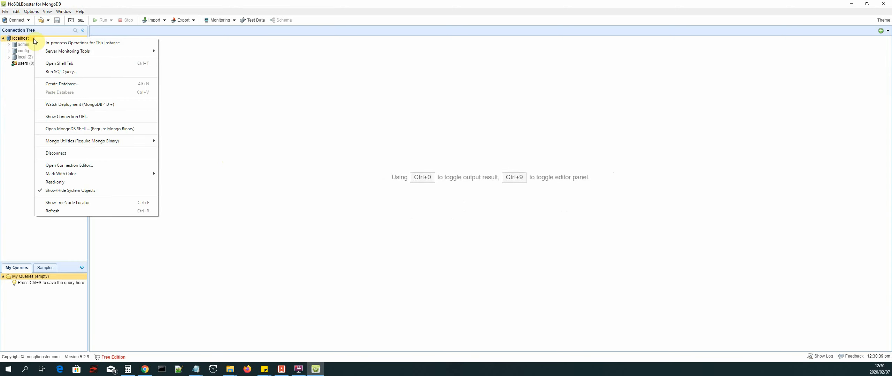
click(73, 84)
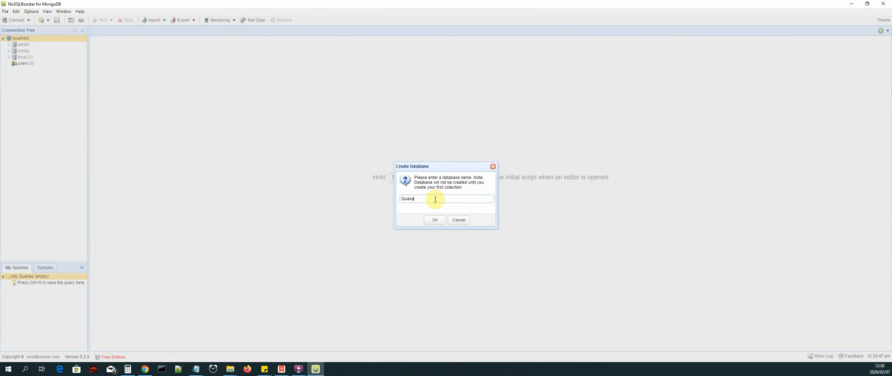
click(434, 221)
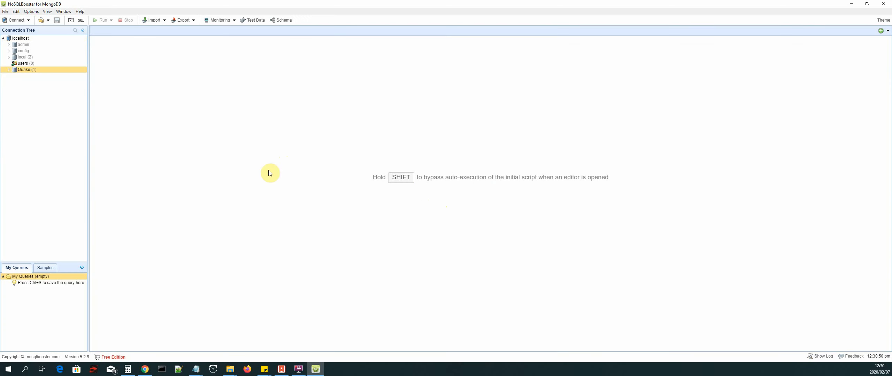
click(9, 70)
Step: Create a collection named dummy in the Quake database
mouse_move(30, 73)
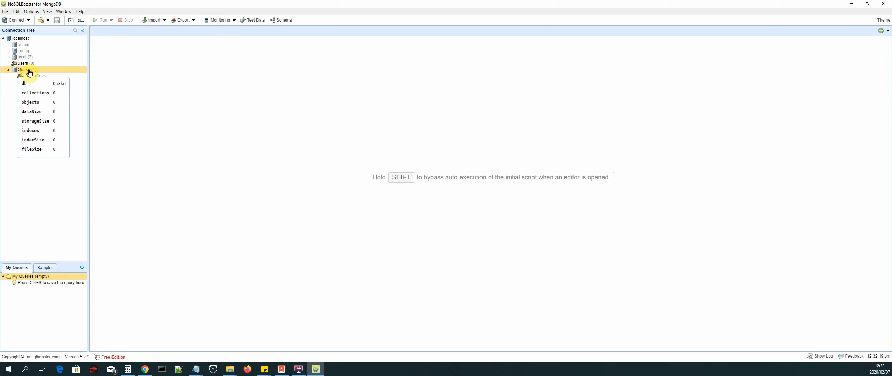
right_click(29, 72)
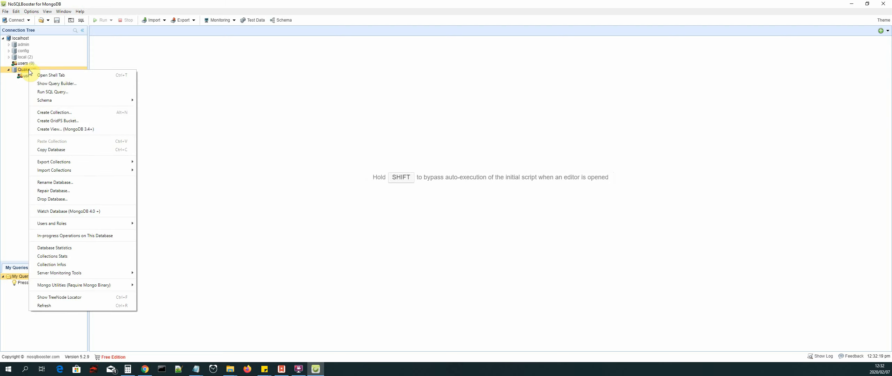
click(72, 115)
click(450, 199)
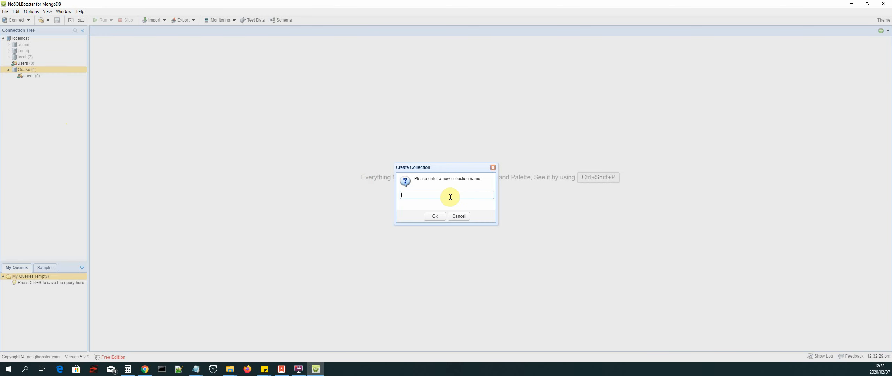
text(dummy)
click(435, 216)
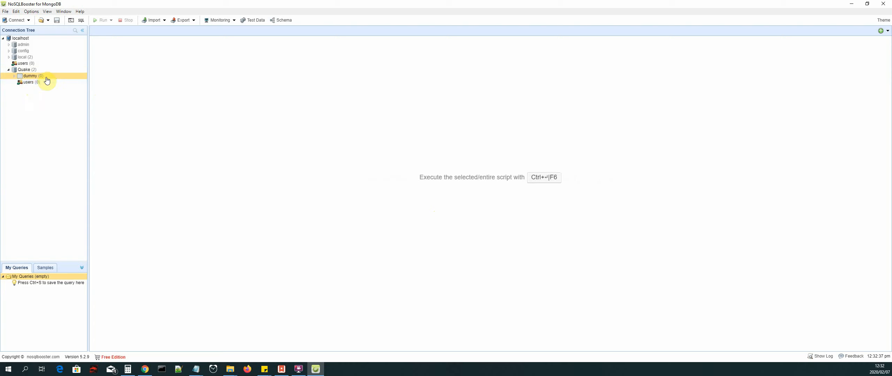
Step: View the documents of the dummy collection in a query tab
mouse_move(39, 79)
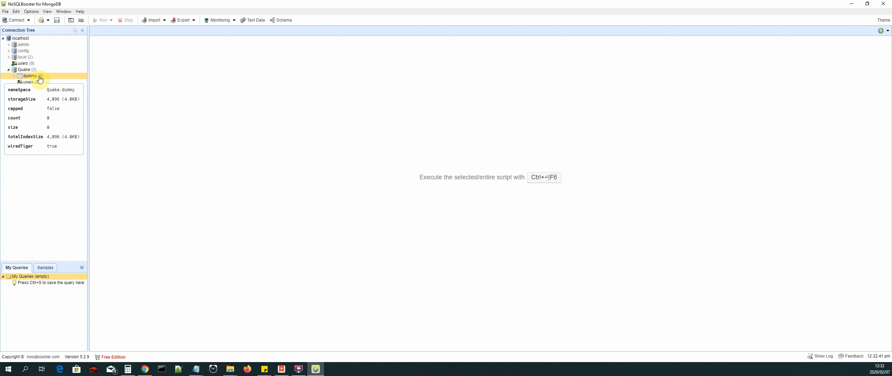
right_click(40, 79)
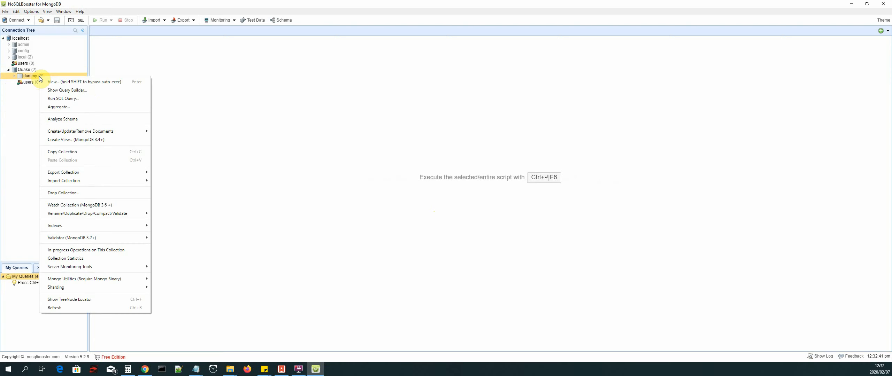
click(106, 83)
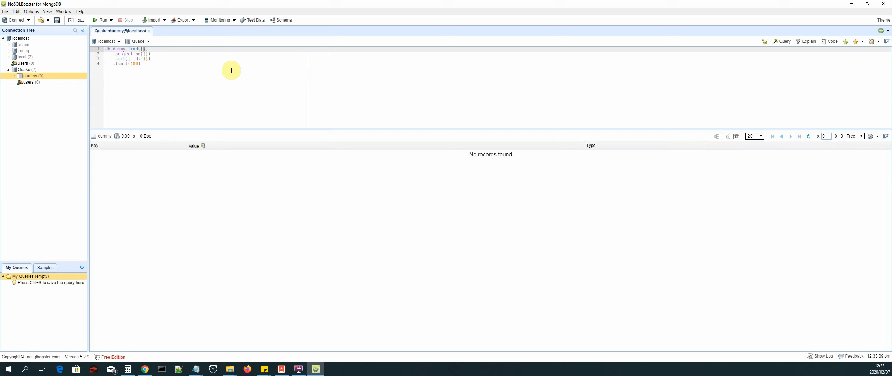
Step: Try out the example filter 'field':'value' in the find call of the dummy query, and clear it from the braces again
text(')
text(field':'value)
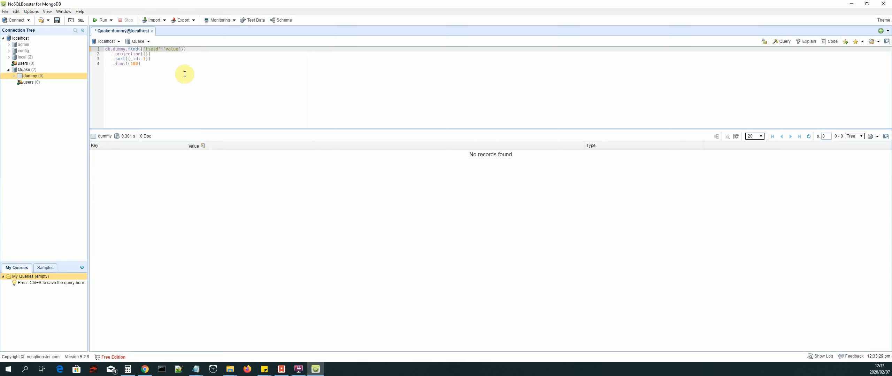
key(Delete)
click(147, 72)
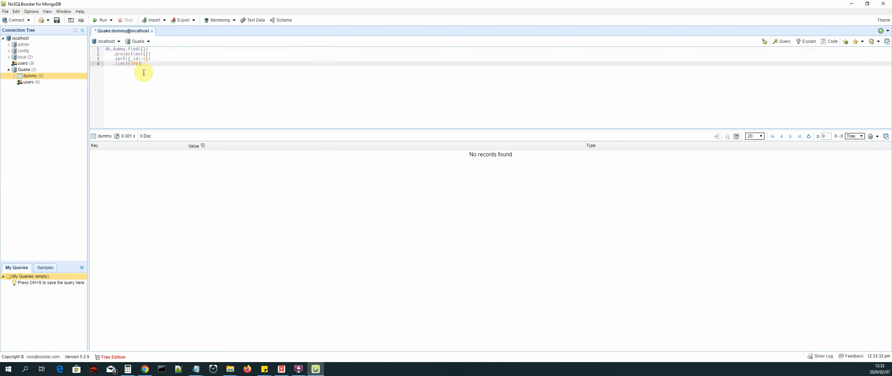
mouse_move(132, 61)
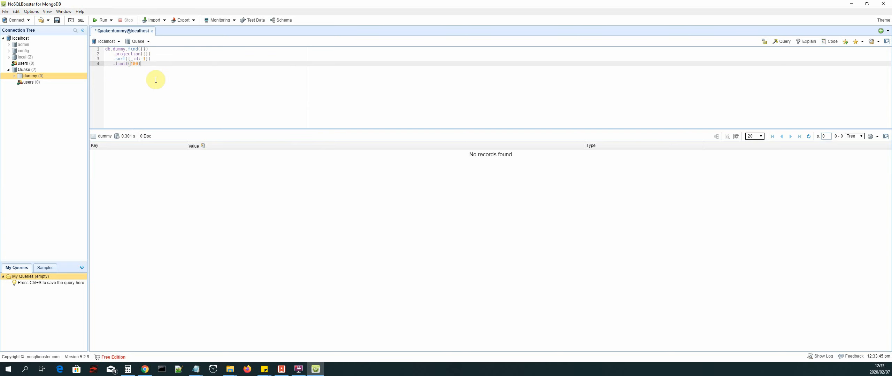
Step: Drop the Quake database from the localhost connection by generating and running its db.dropDatabase() script
click(24, 70)
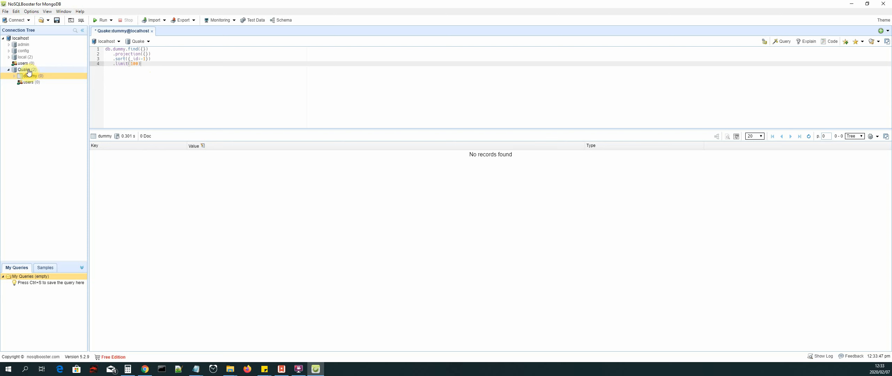
right_click(29, 72)
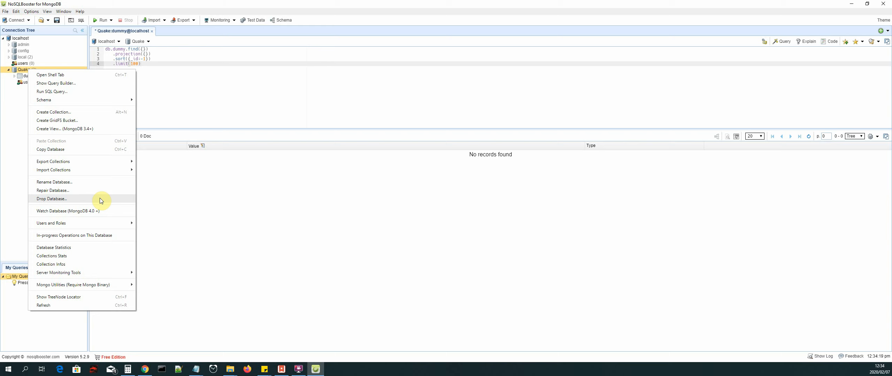
click(65, 199)
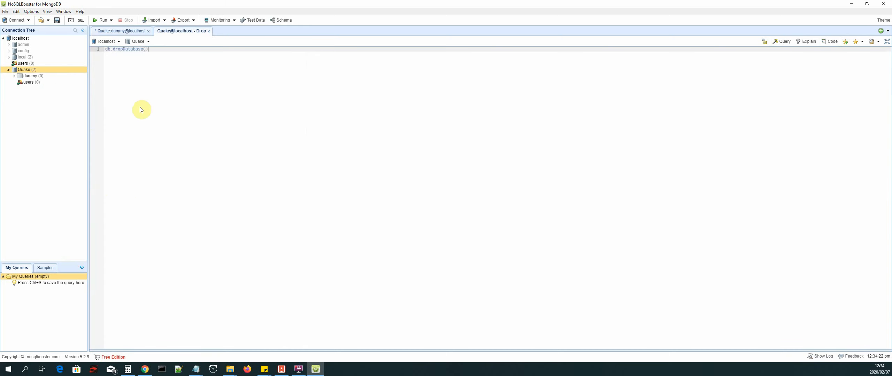
click(102, 22)
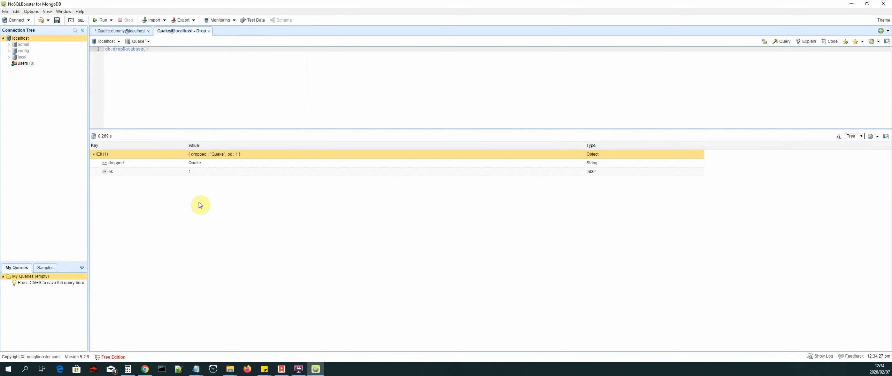